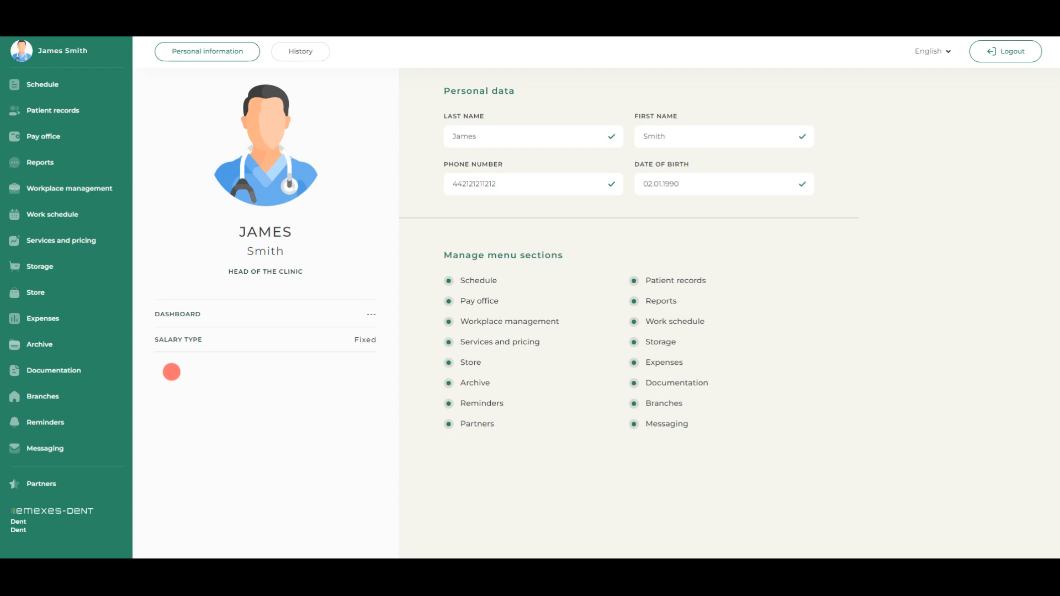
Set the clinic's work schedule to 10:00–20:00 from Monday to Saturday, leave Sunday off, and save it.
click(54, 217)
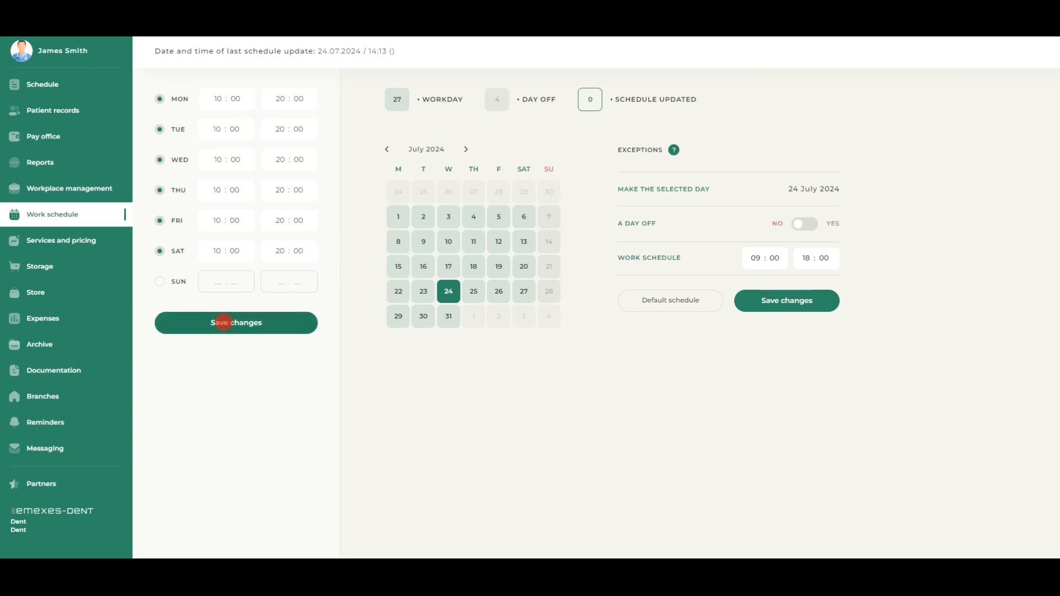
click(237, 324)
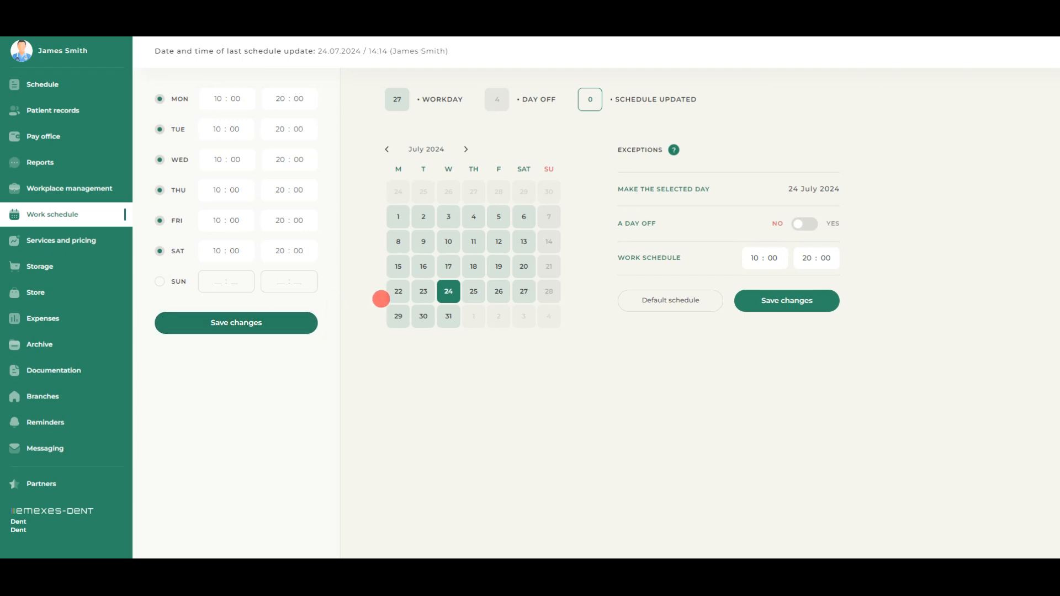
Try a 16:00 closing time for 26 July 2024 in the schedule exceptions.
click(500, 294)
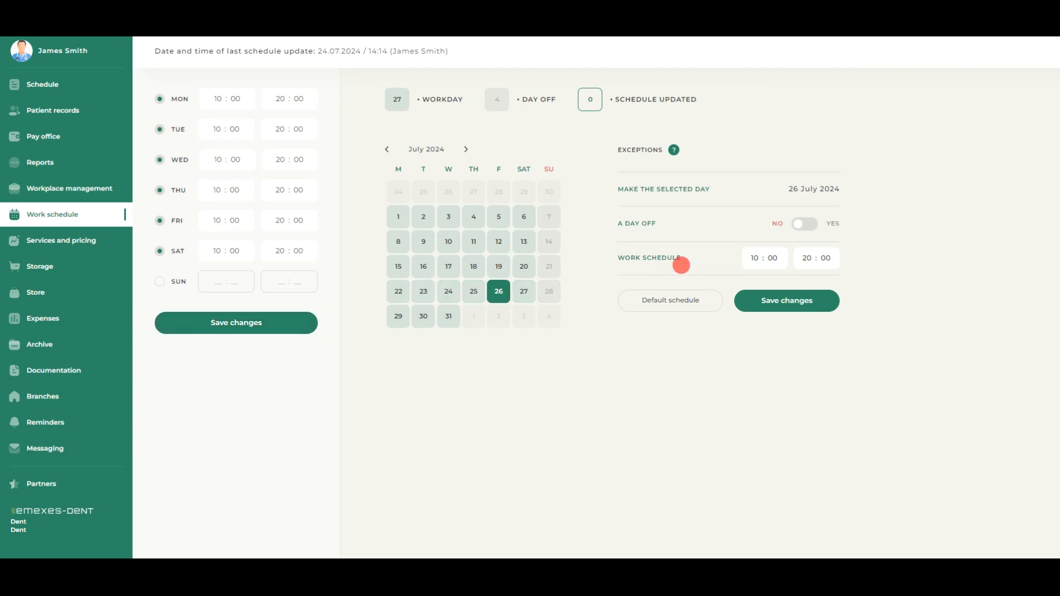
click(808, 258)
text(16)
Mark 25 July 2024 as a day off in the schedule exceptions and save the change.
click(474, 293)
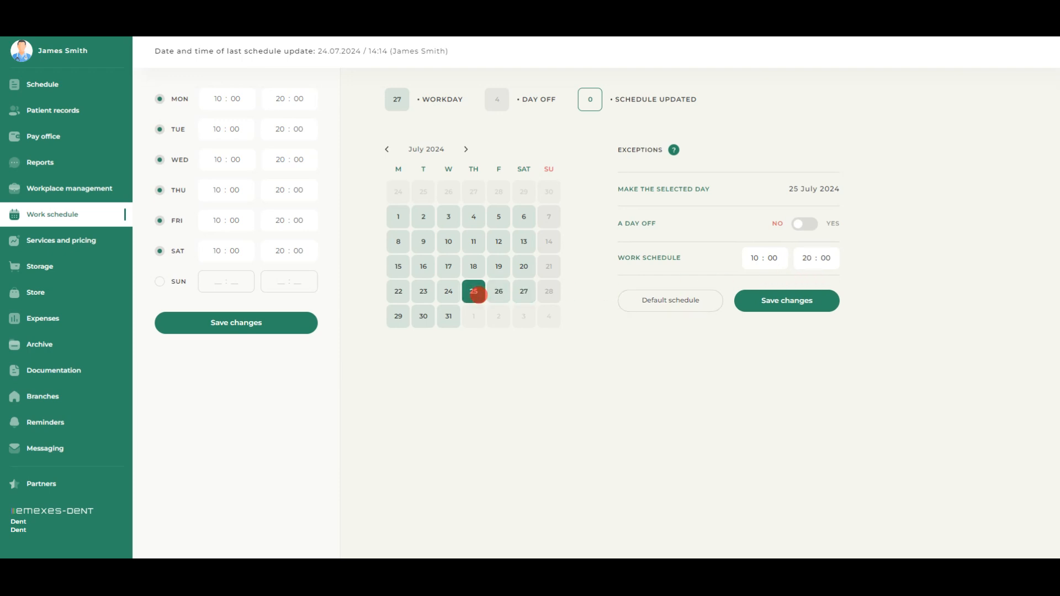
click(807, 223)
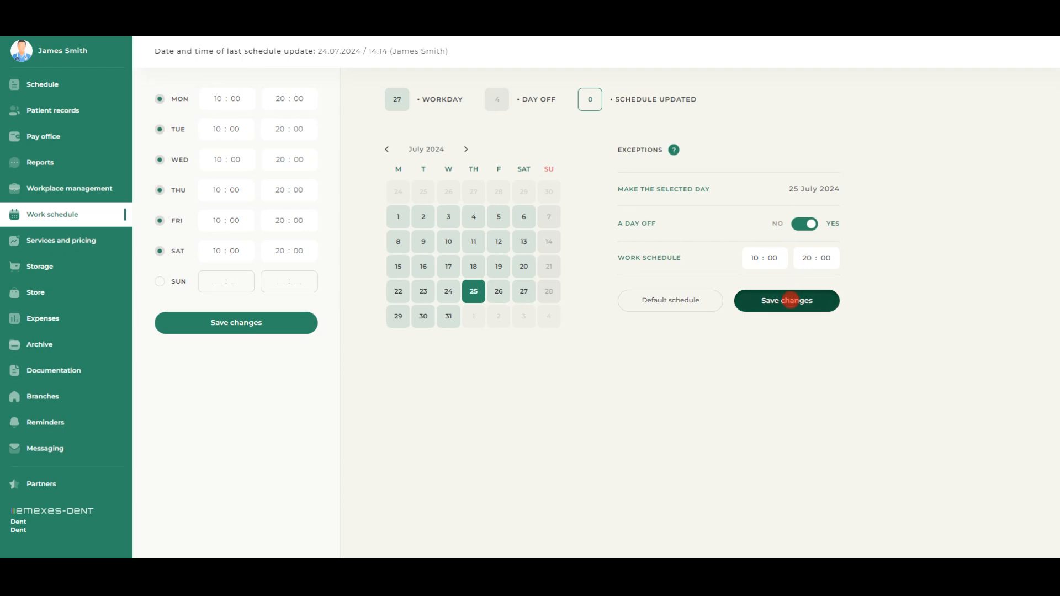
click(789, 301)
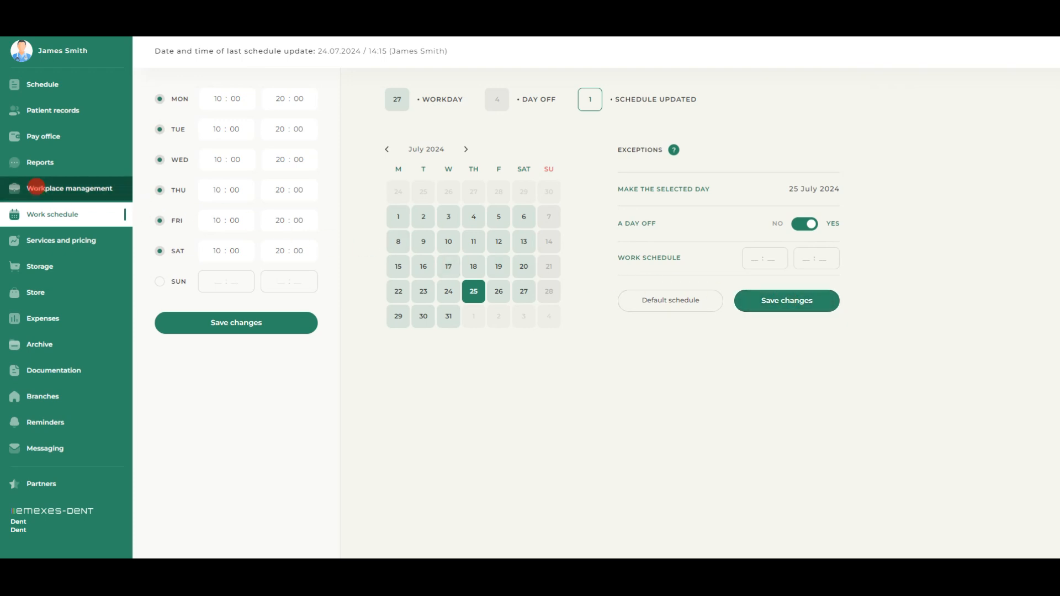
In the workplace management offices, name the newest office Therapeutic, set its number to 301, and save it.
click(74, 182)
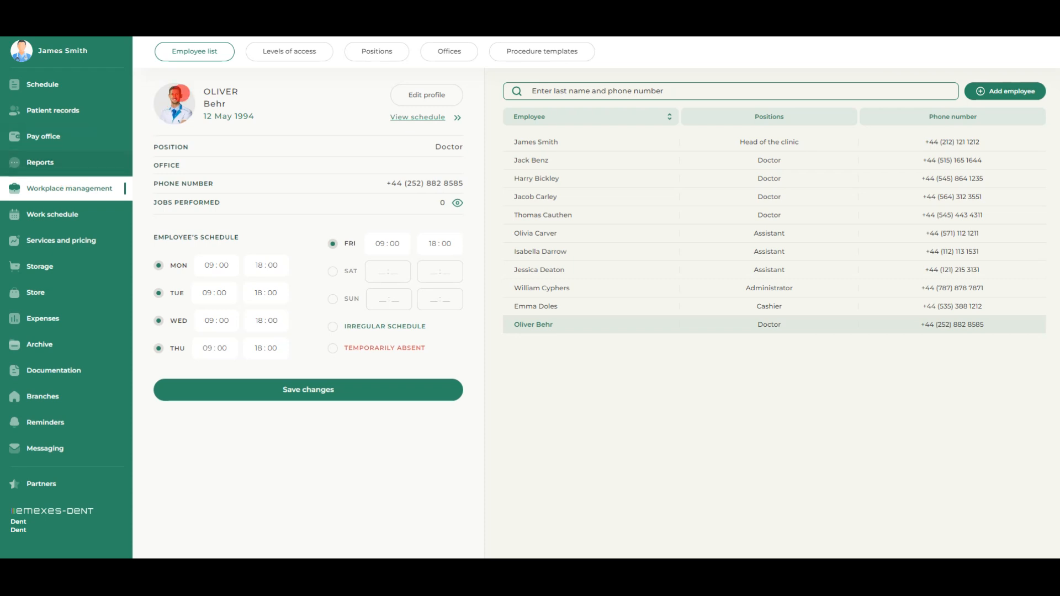
click(454, 51)
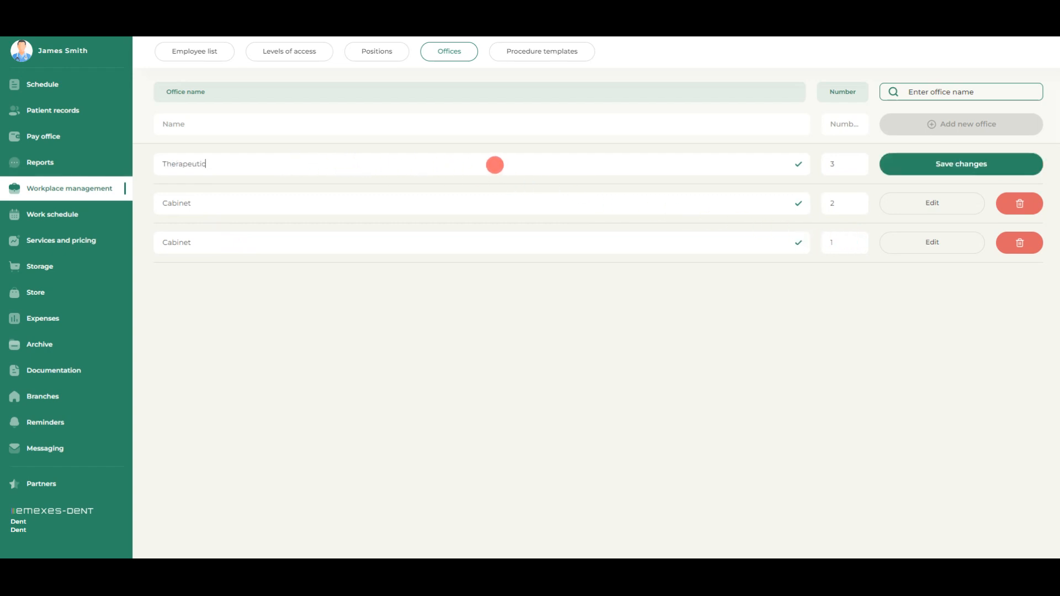
click(841, 165)
text(01)
click(959, 166)
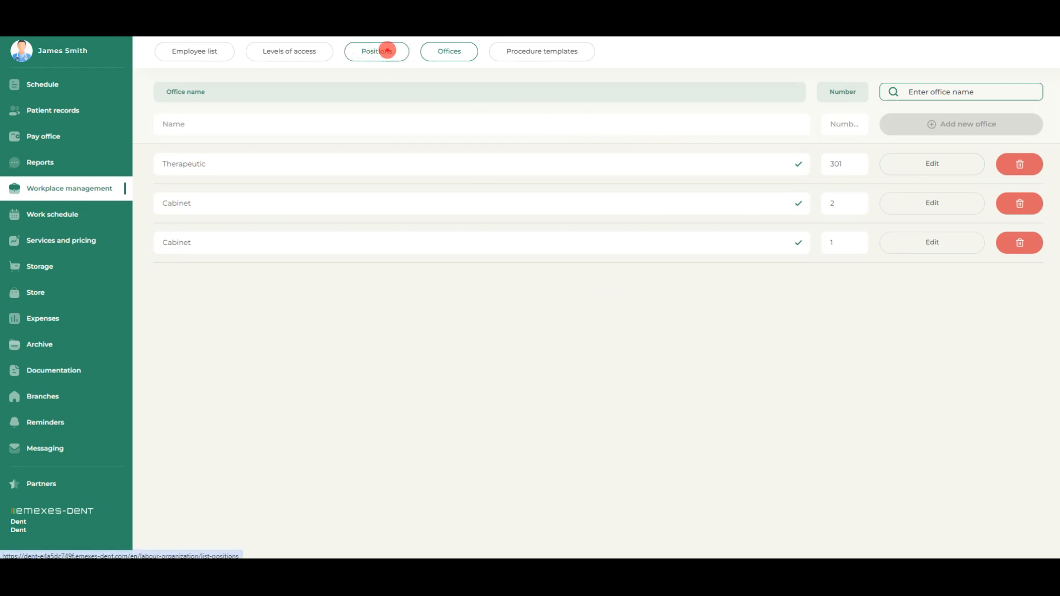
Add the specialties Surgeon and Therapist to the Doctor position and Surgeon to the Assistant position.
click(387, 51)
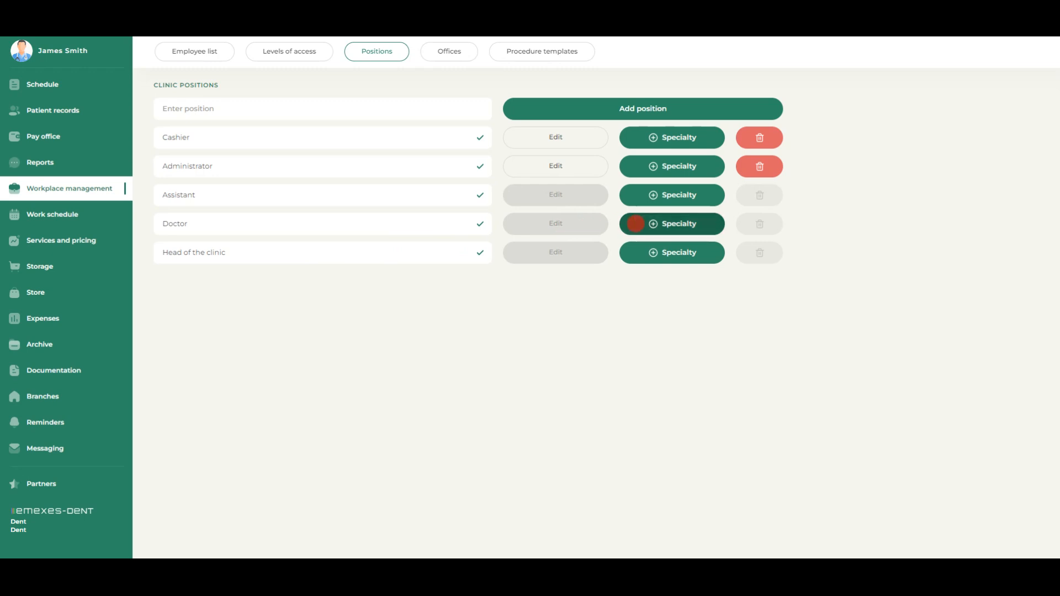
click(677, 223)
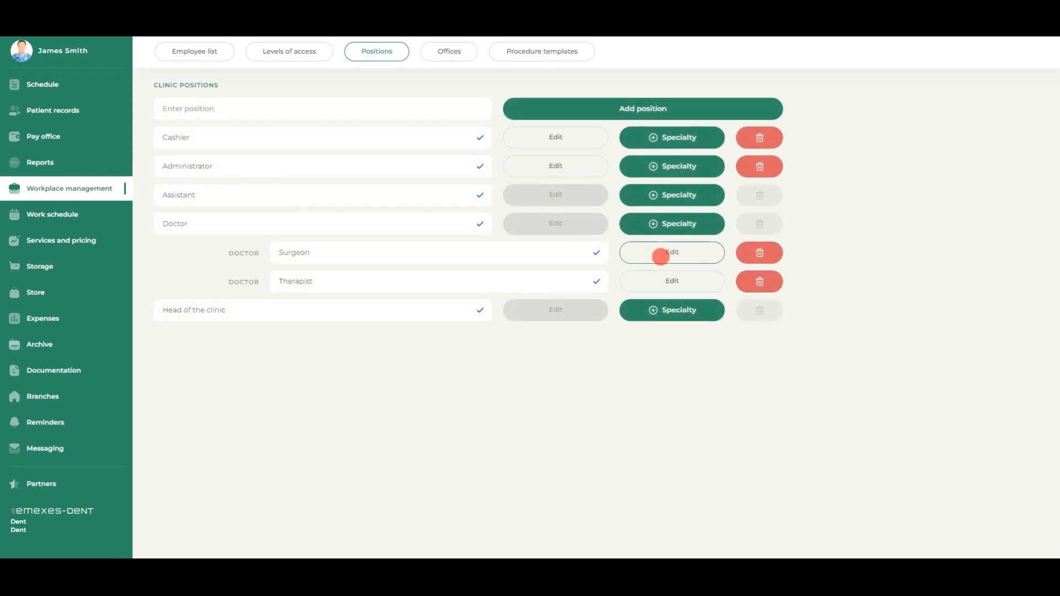
click(667, 195)
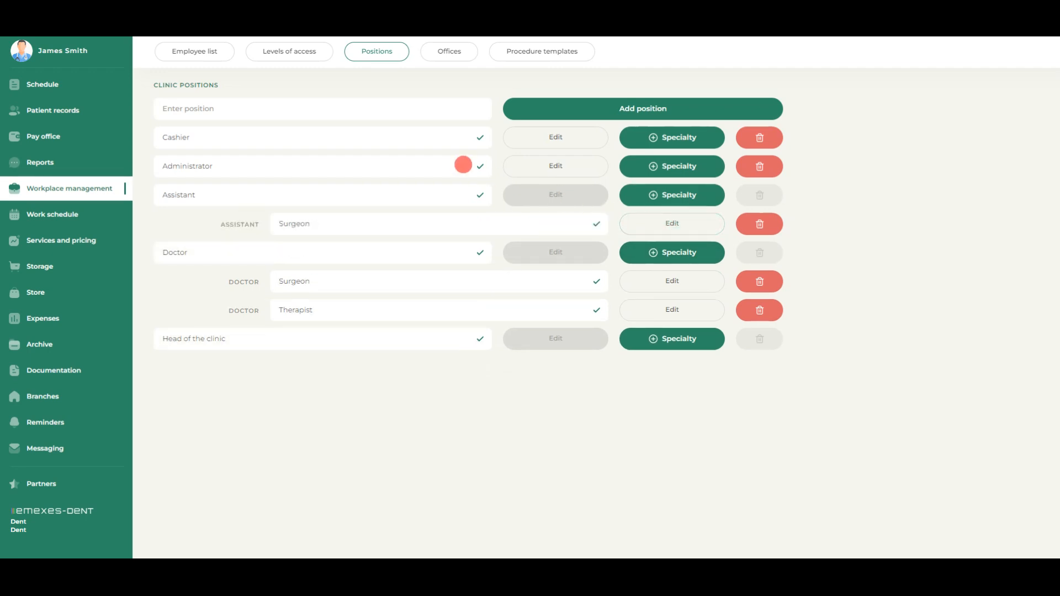
Add Warehouse Manager, Accountant, Chief Manager and Janitor to the clinic positions, and delete the Janitor position again.
click(245, 109)
text(Warehouse Manager)
click(546, 109)
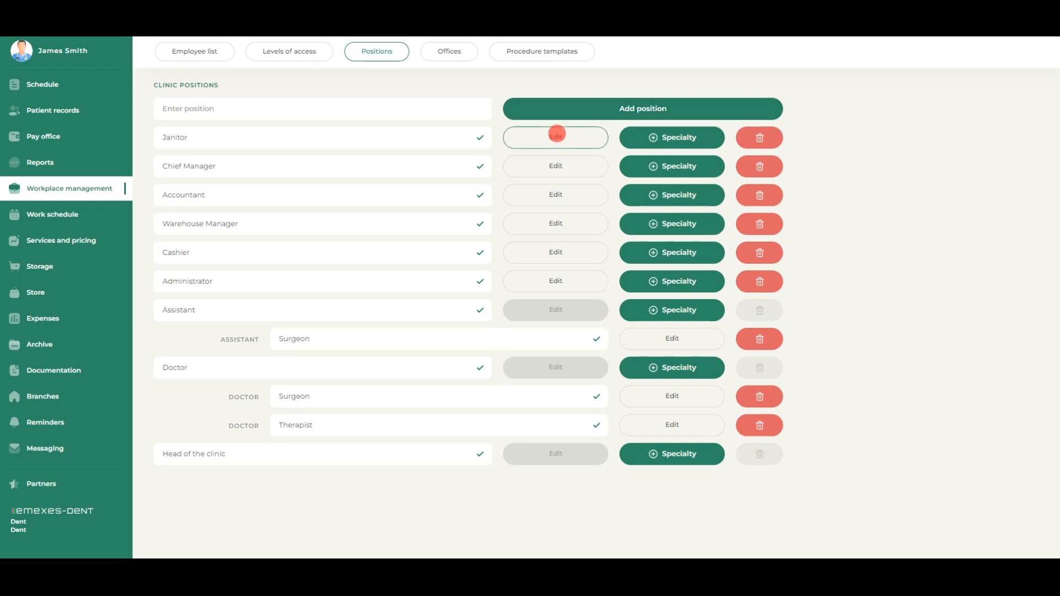
click(759, 137)
click(582, 316)
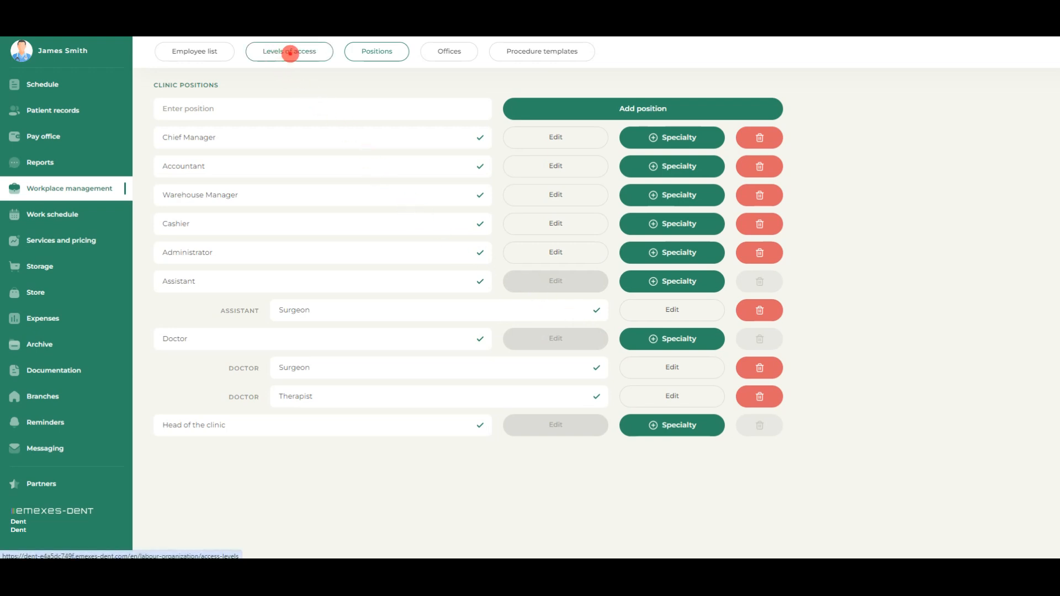
In the access levels, grant Shift view to the Cashier and remove Shift create from the Administrator.
click(287, 53)
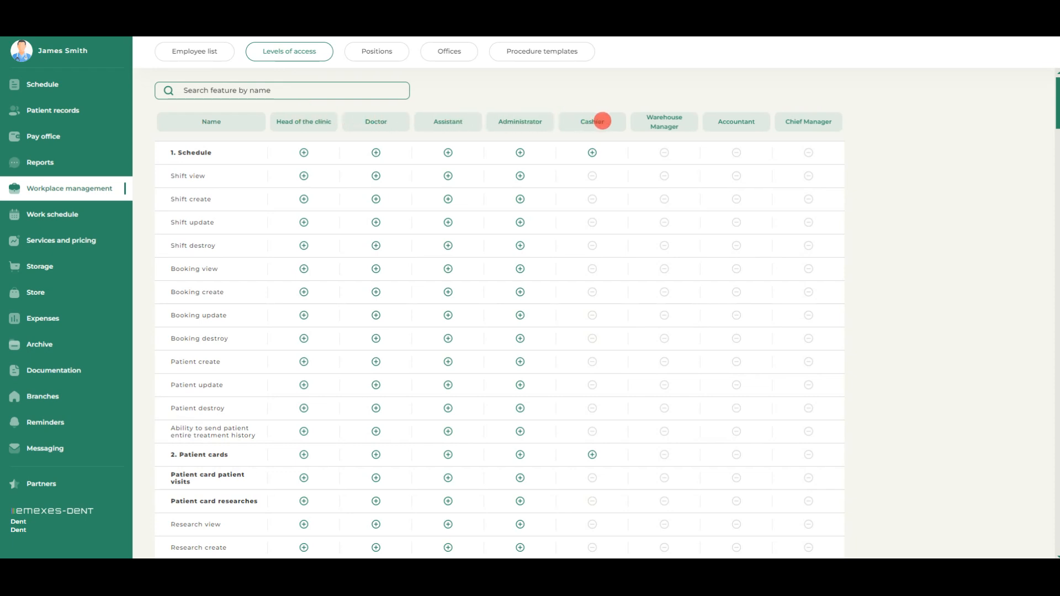
mouse_move(1055, 105)
mouse_down()
mouse_move(1052, 353)
mouse_move(1047, 118)
mouse_up()
click(592, 175)
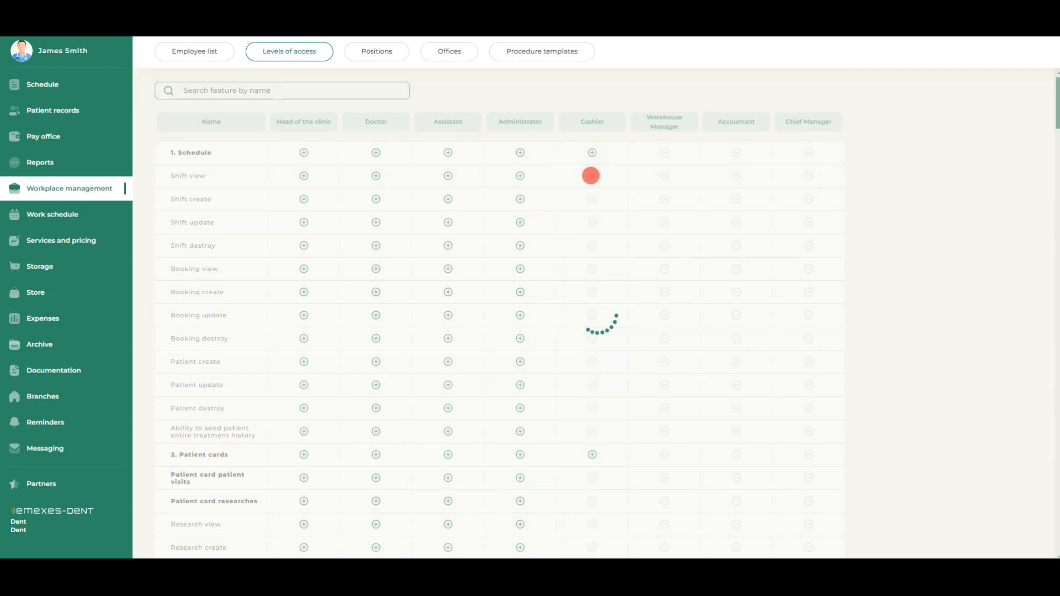
click(521, 199)
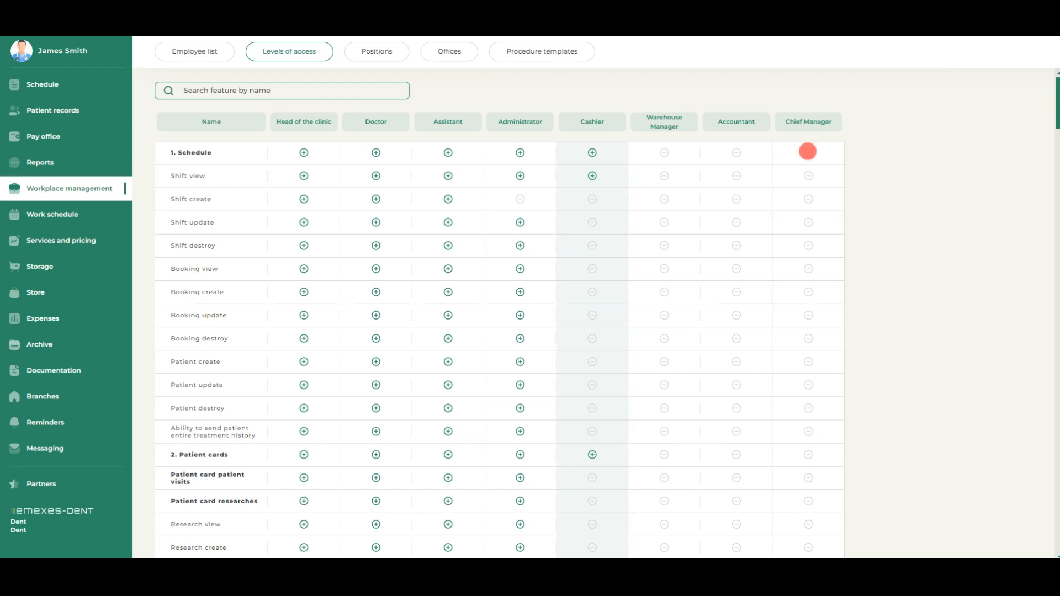
Grant the Chief Manager access to Schedule, Shift view, Shift create and Shift update.
click(808, 152)
click(808, 176)
click(809, 198)
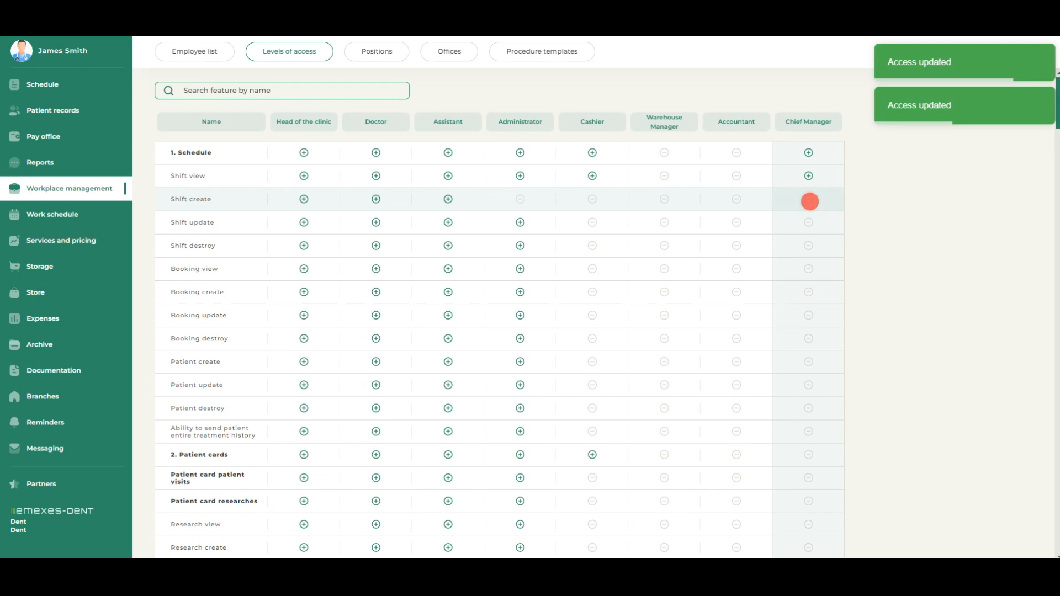
click(808, 223)
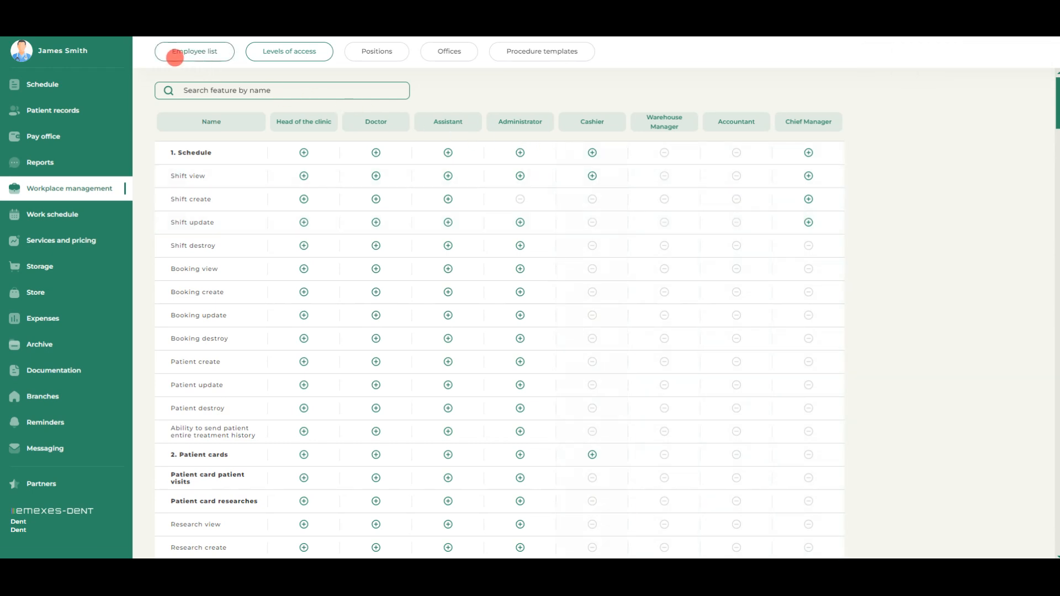
Start a new employee record with the full name and date of birth, occupation Doctor and specialty Surgeon.
click(192, 54)
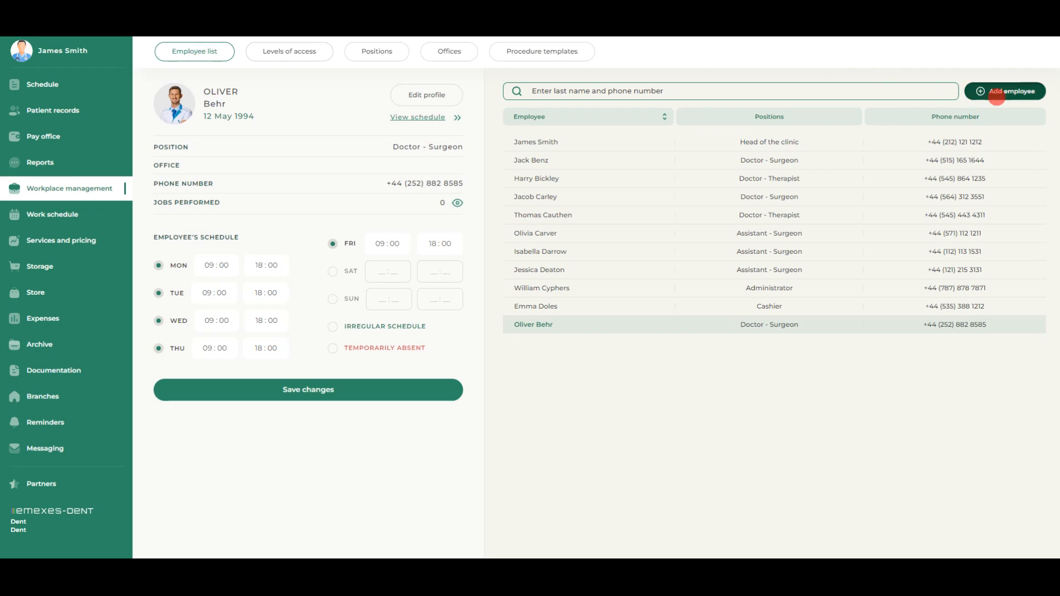
click(997, 97)
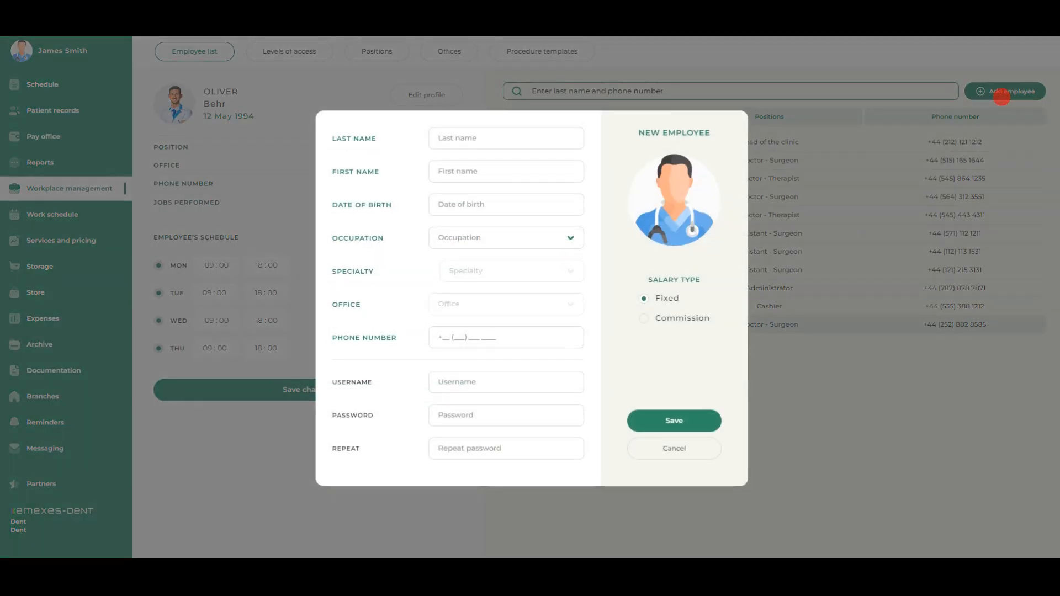
click(525, 132)
click(495, 238)
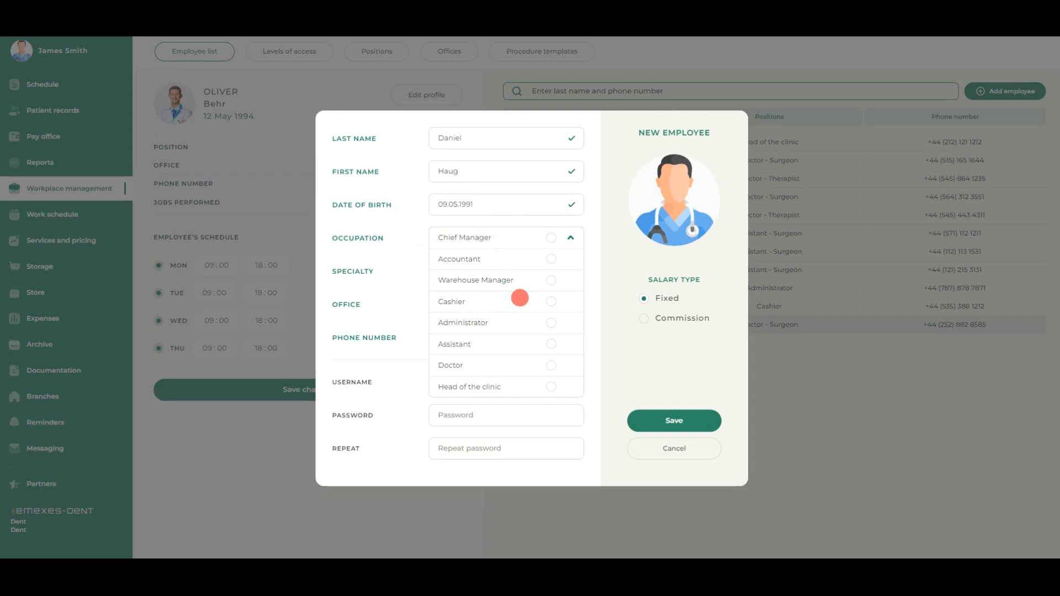
click(550, 366)
click(530, 277)
click(550, 269)
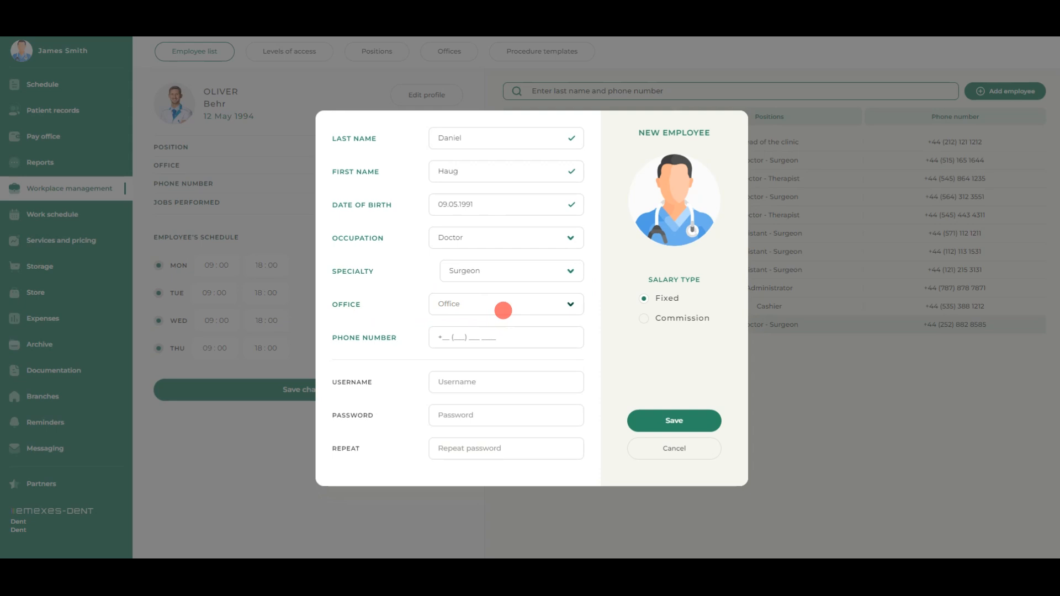
Assign the new employee to office №2 Cabinet, enter the phone number, and add a profile photo.
click(502, 311)
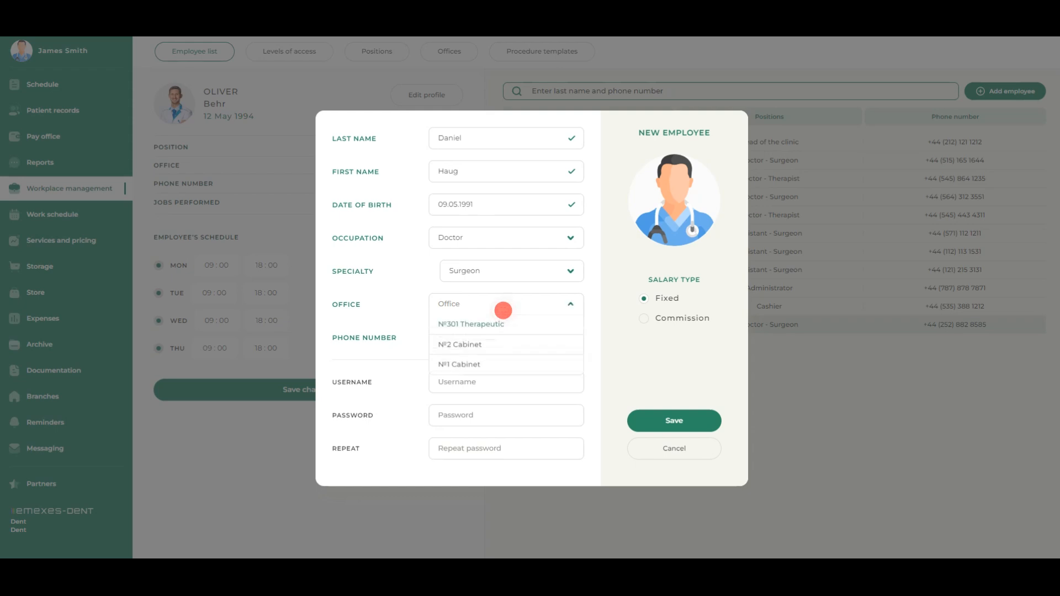
click(479, 344)
click(502, 338)
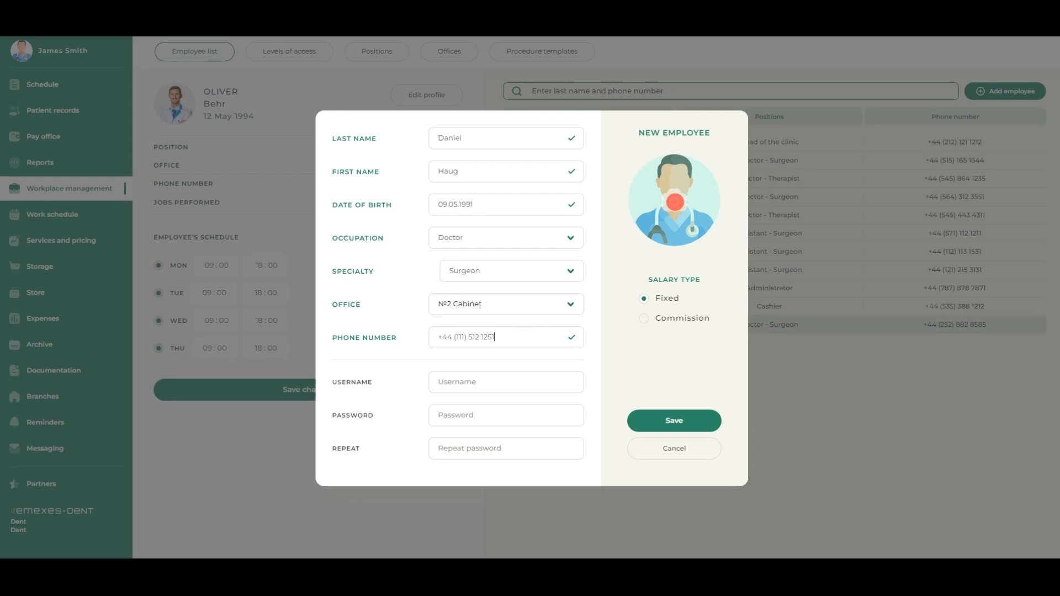
click(675, 202)
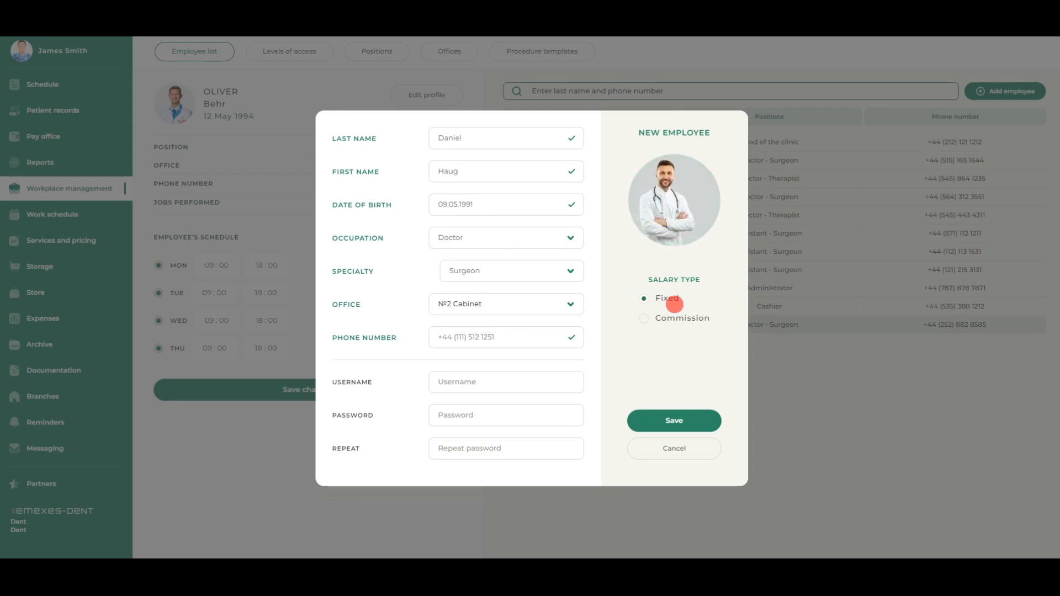
Set the salary type to Commission at 10%, enter the username, password and repeated password, and save the employee.
click(646, 319)
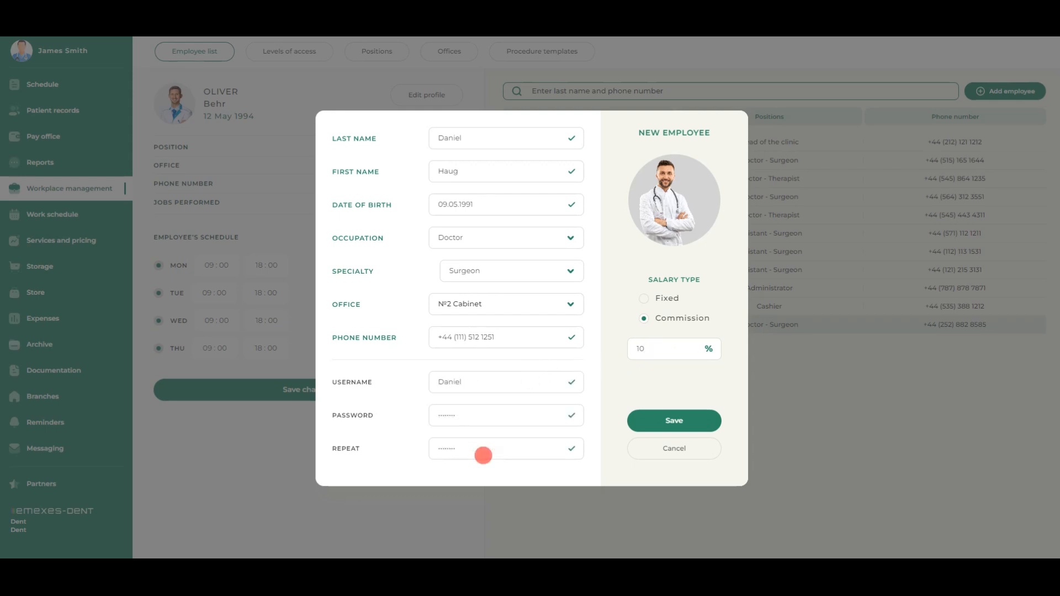
click(483, 455)
click(666, 421)
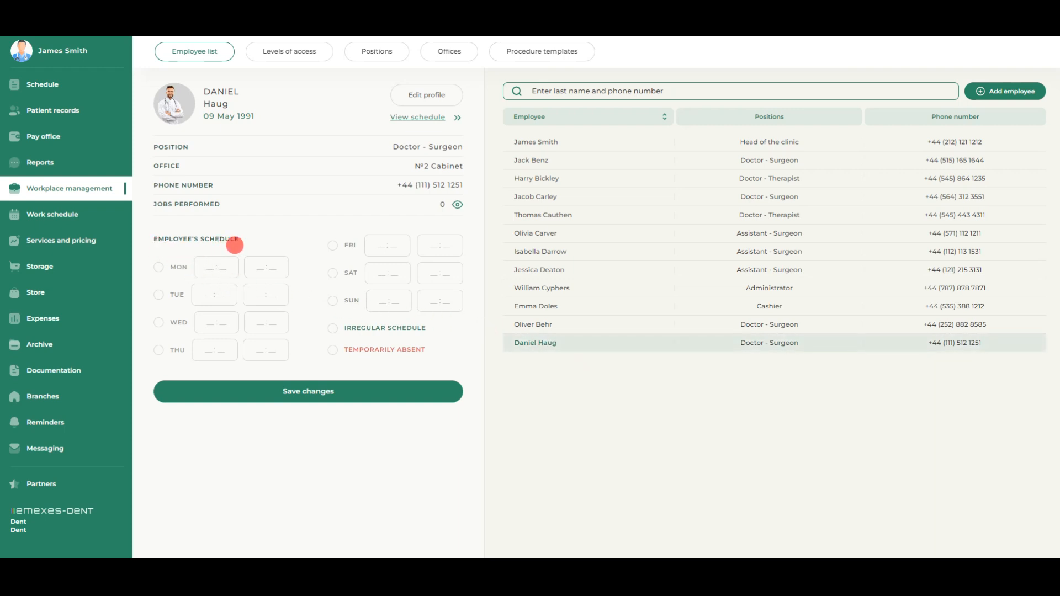
Enable 10:00–20:00 working hours from Monday to Friday for the new employee, save, and check the daily schedule.
click(160, 268)
click(159, 295)
click(159, 323)
click(159, 350)
click(332, 245)
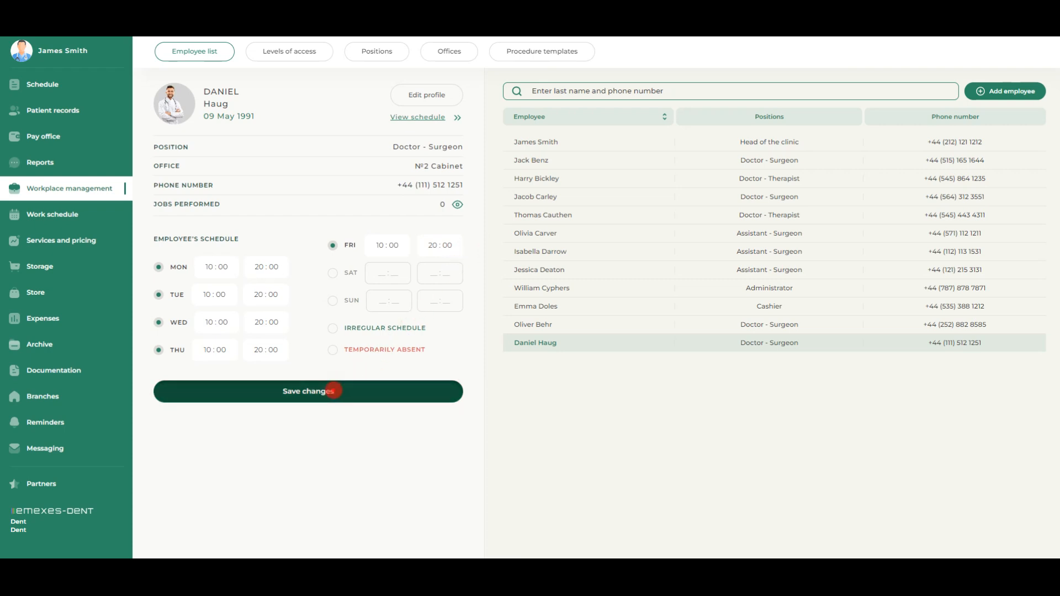
click(332, 390)
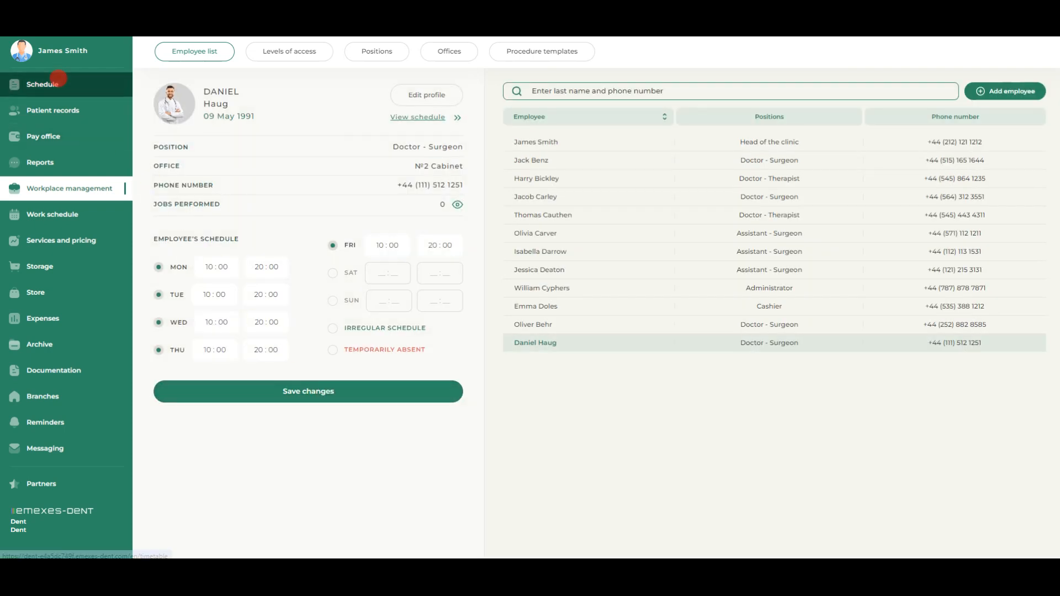
click(58, 80)
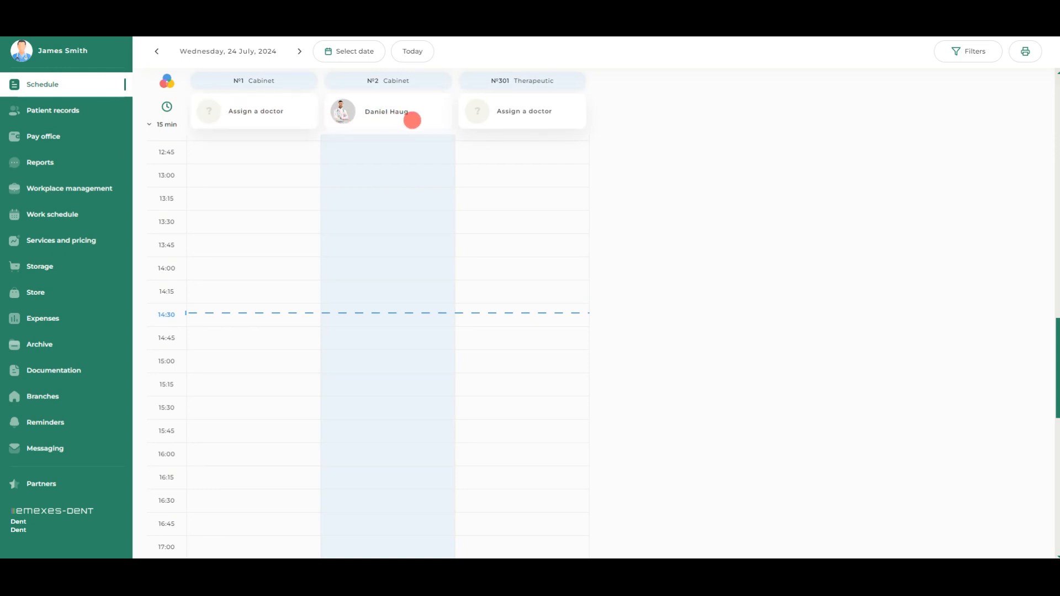
drag(1055, 385, 1032, 291)
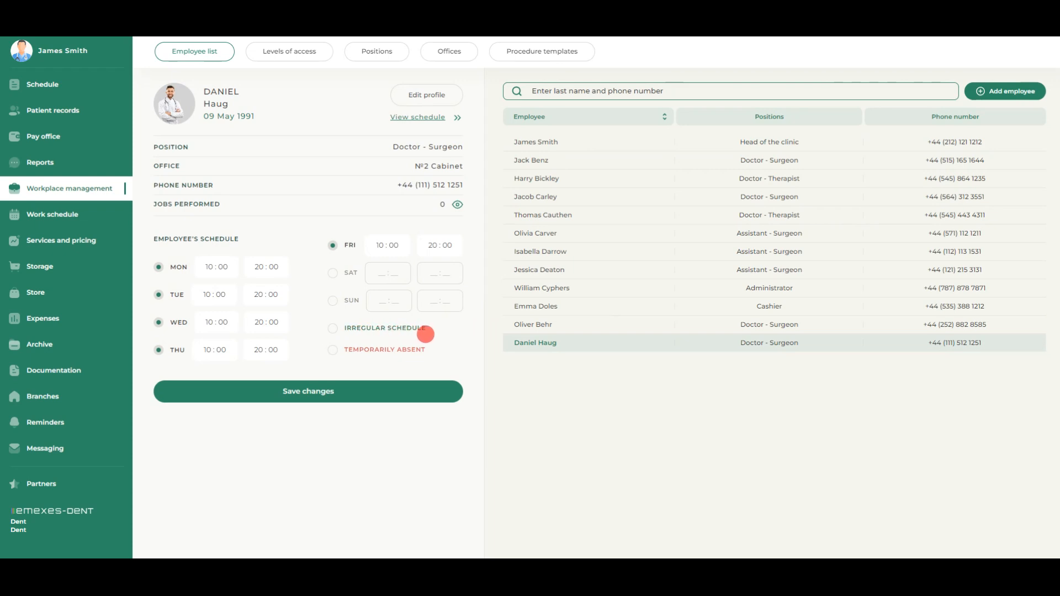
Switch the new employee to an irregular schedule and save the change.
click(332, 326)
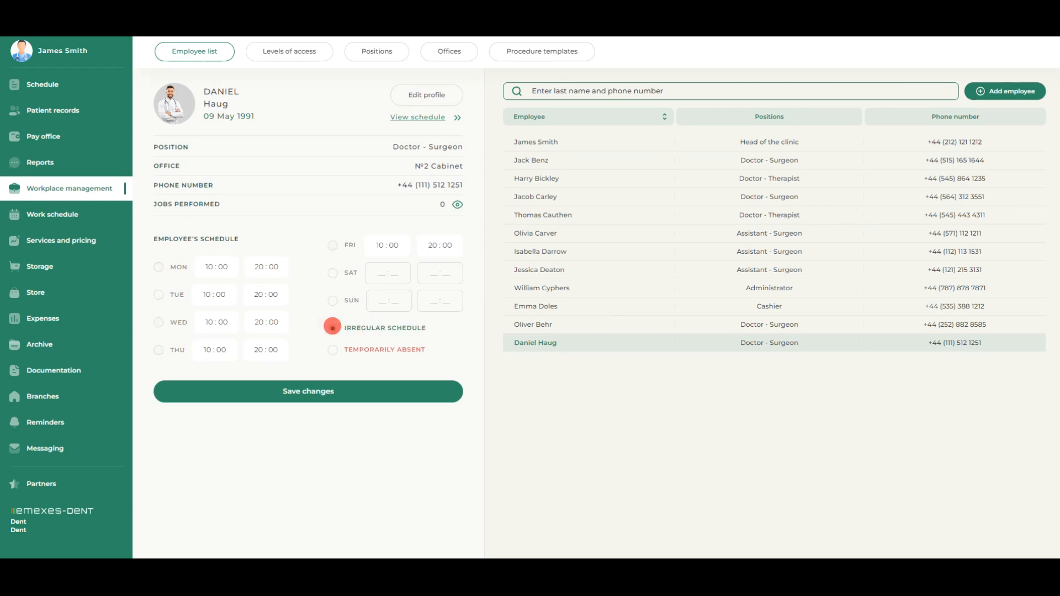
click(322, 389)
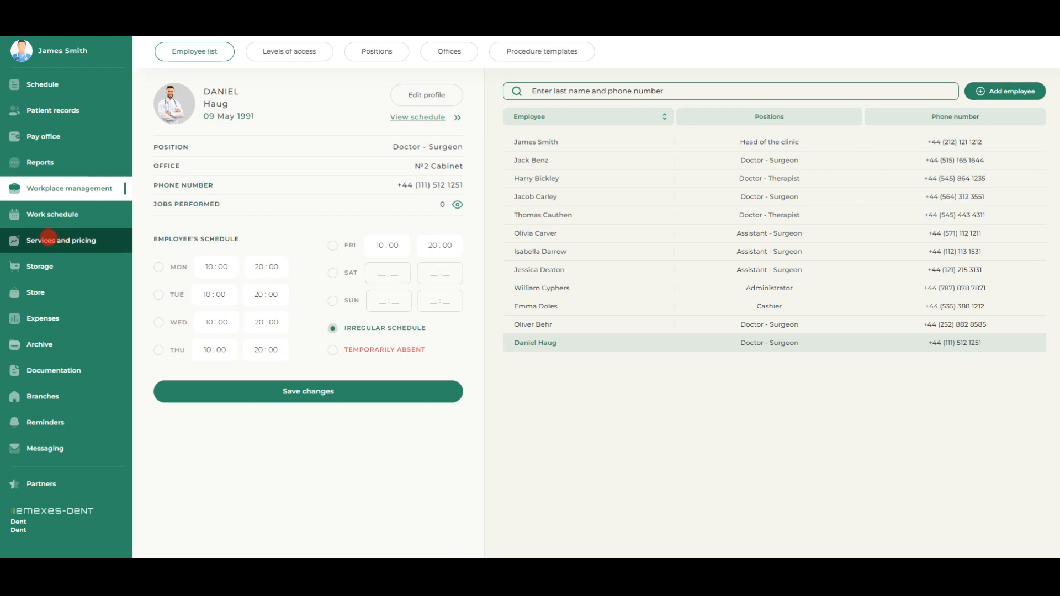
Create and save a red Surgical treatment service category with Removal of a tooth at 3100, Anesthesia at 2200 and Stitching at 1300.
click(65, 240)
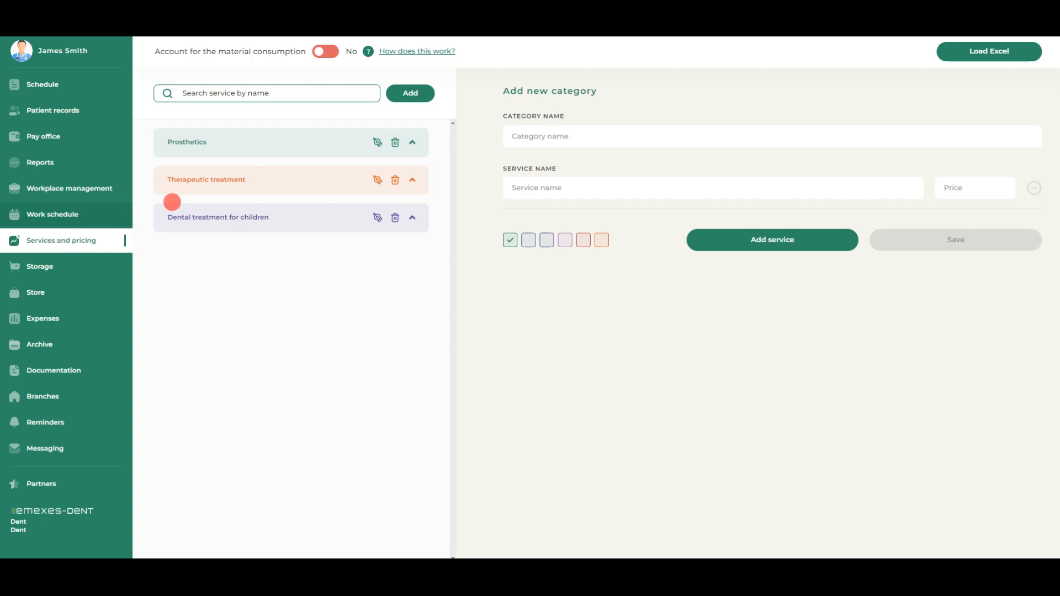
click(625, 137)
text(Surgical treatment)
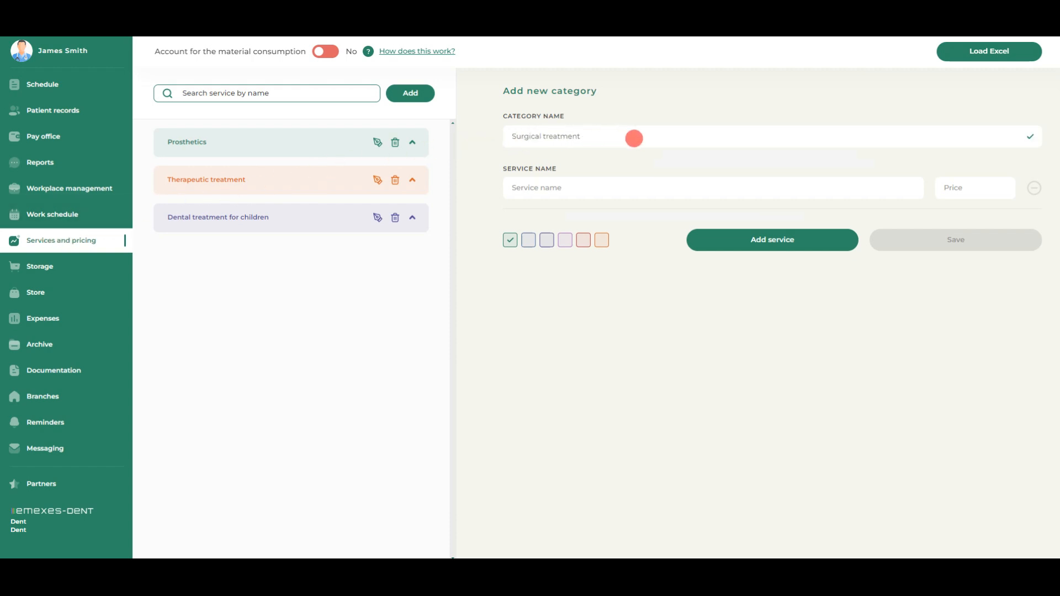
click(620, 188)
text(Removal of a tooth)
click(962, 194)
text(3100)
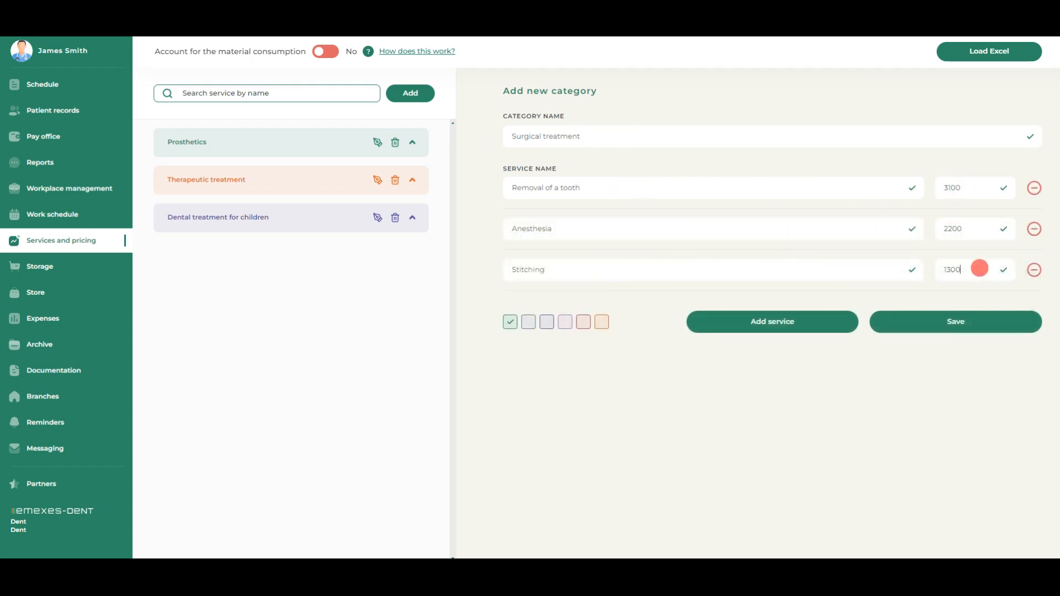
click(583, 321)
click(948, 326)
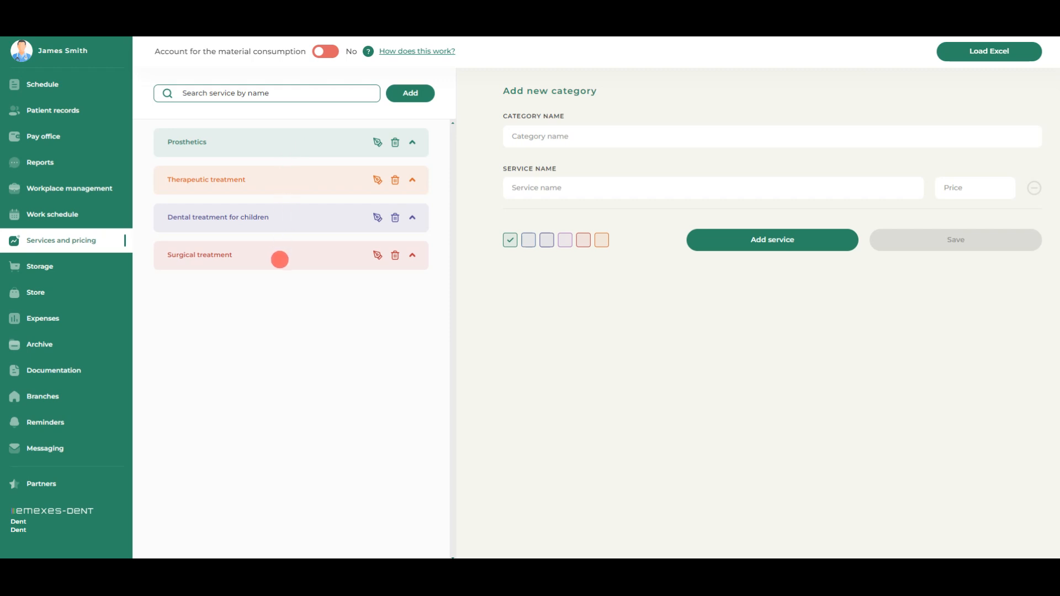
Open the Therapeutic treatment category for editing, expand its service list, and enable accounting for material consumption.
click(377, 180)
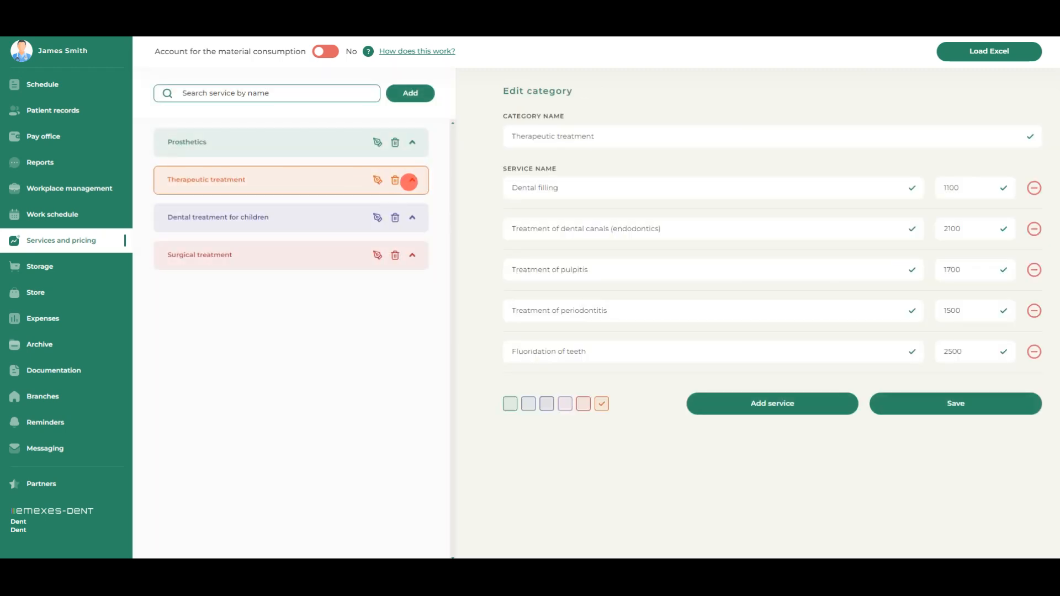
click(410, 181)
click(330, 53)
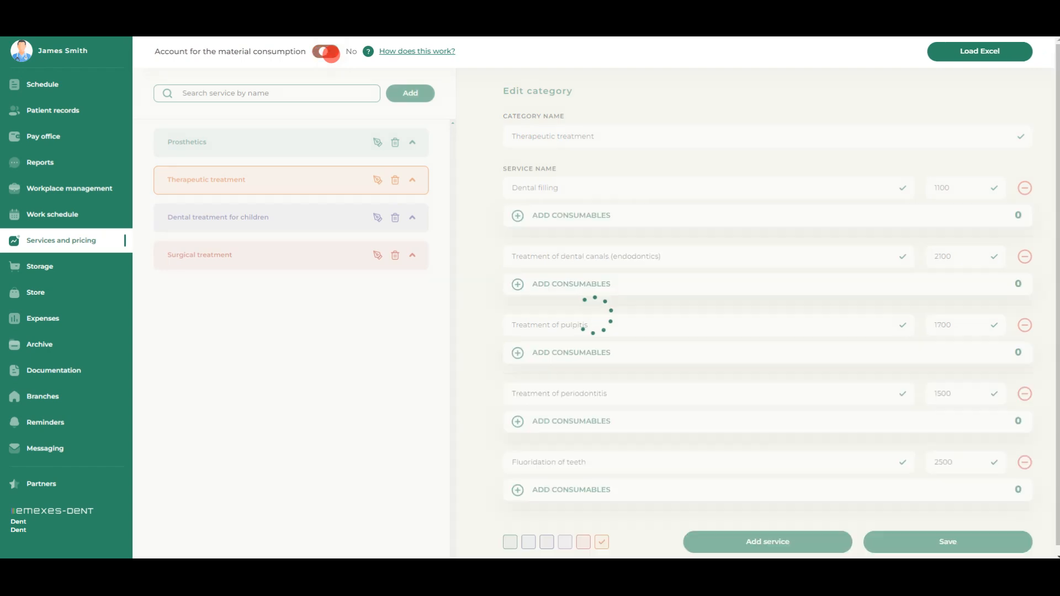
Add Artifrin solution 1.7 ml, Emla cream 30 g and Etching gel LATUS 37% as consumables for the Dental filling service.
click(612, 219)
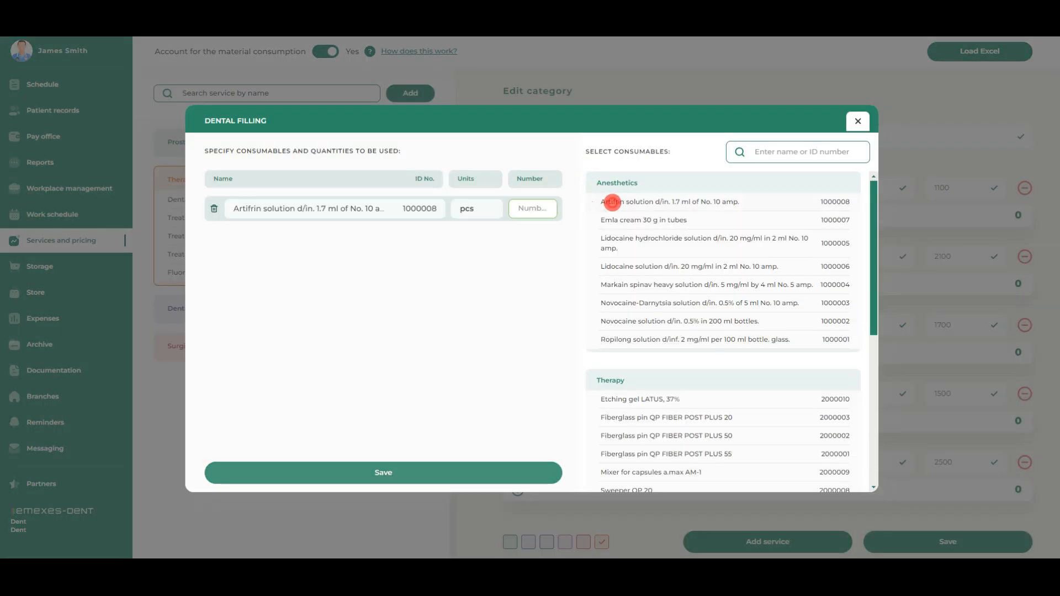
click(610, 202)
click(613, 220)
click(613, 399)
Set the consumable quantities to 0,1 for Etching gel, 0,2 for Emla cream and 0,1 for Artifrin solution, and save them.
click(531, 209)
text(0,1)
click(532, 239)
text(0,2)
click(532, 269)
text(0,1)
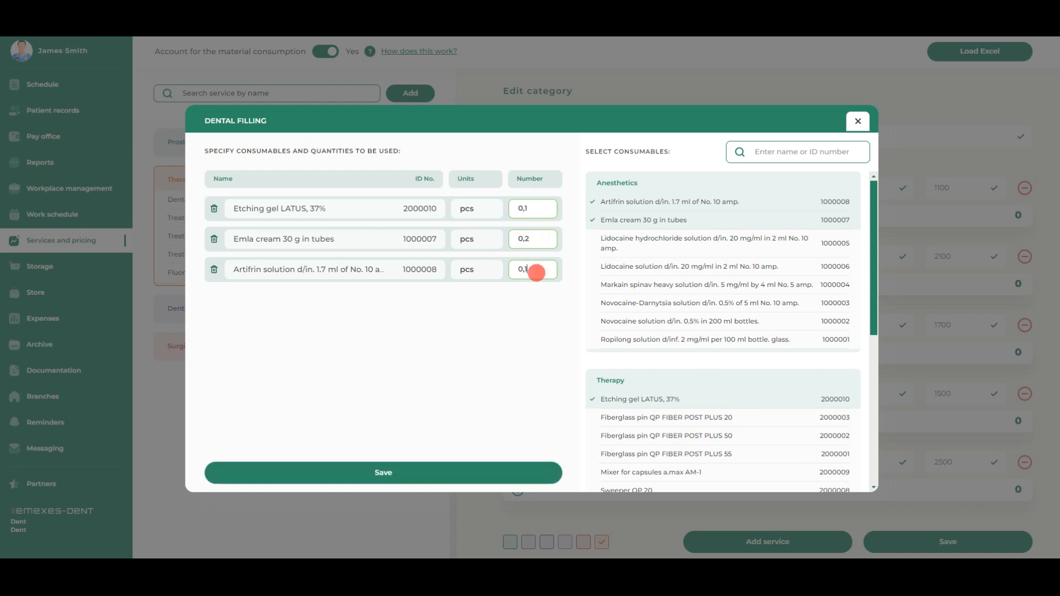
click(395, 467)
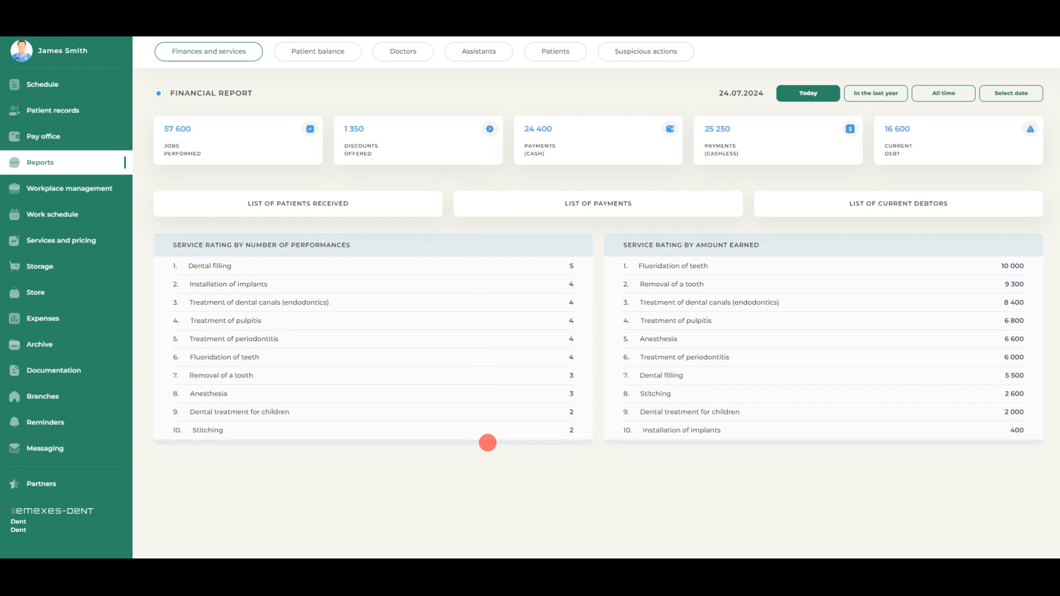
Review the patient balance report, the Patients report, and the general patient information by gender and by age.
click(323, 51)
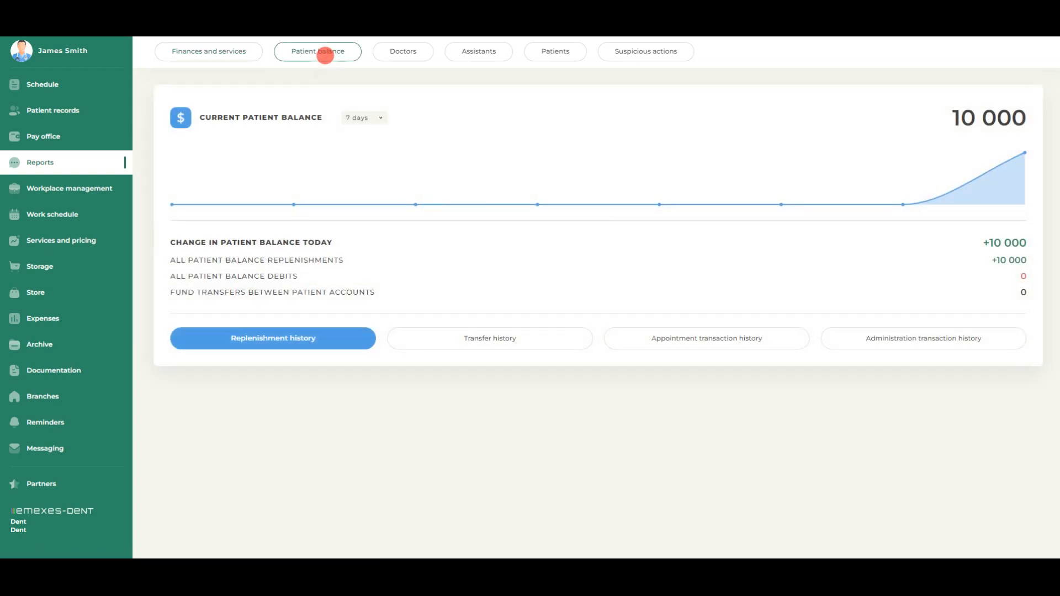
click(559, 54)
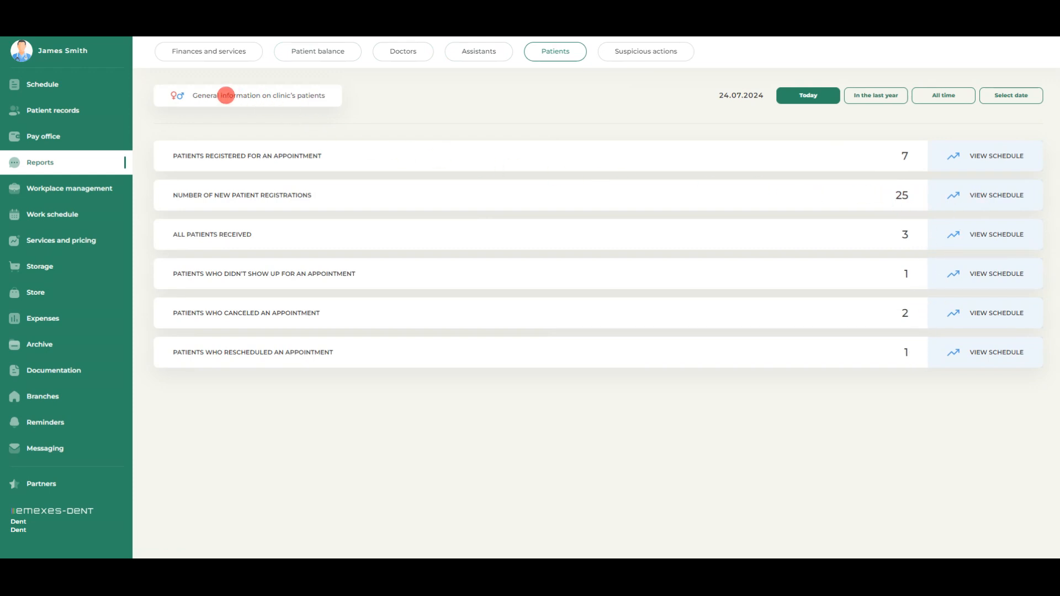
click(245, 94)
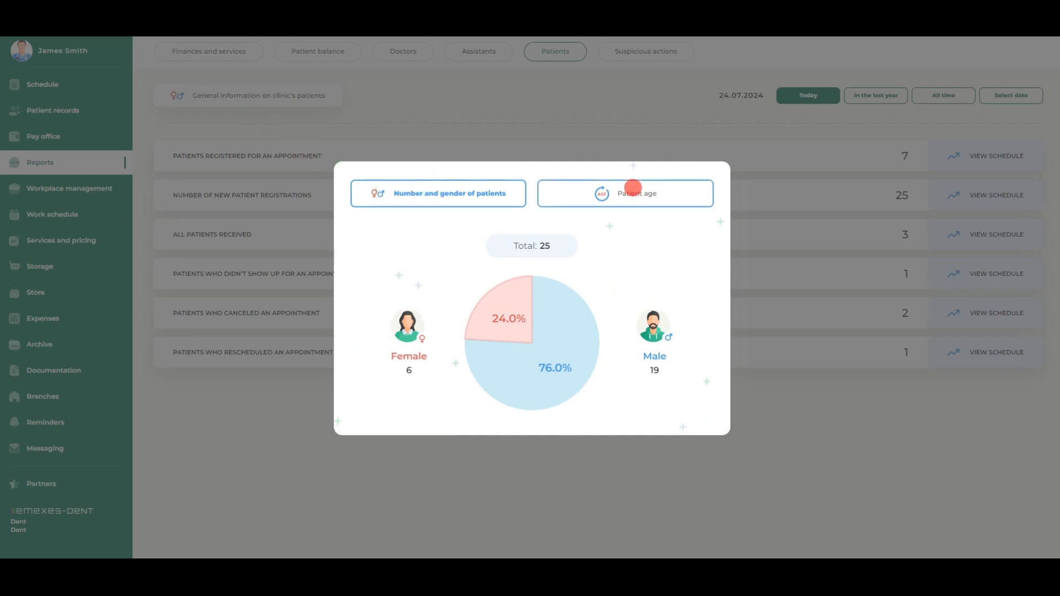
click(632, 188)
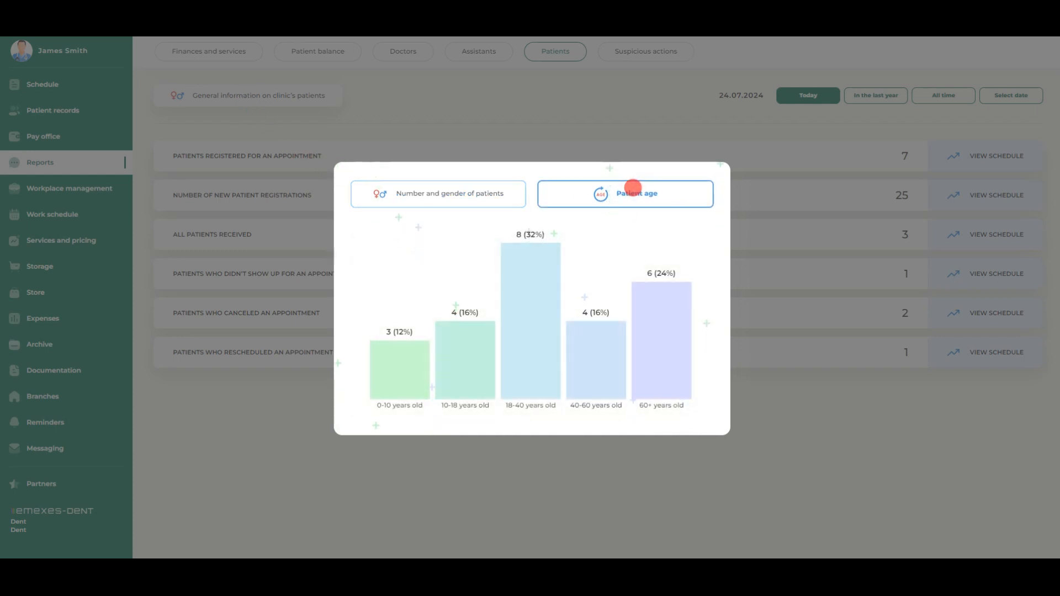